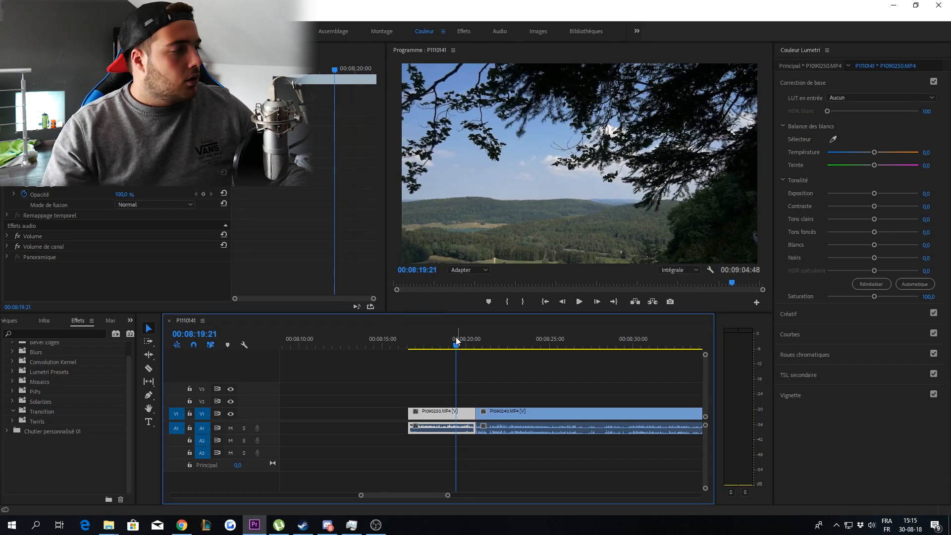
Mute the computer's speakers and move the playhead to 00:08:20:25, close to the end of clip P1090250.MP4
left_click(871, 525)
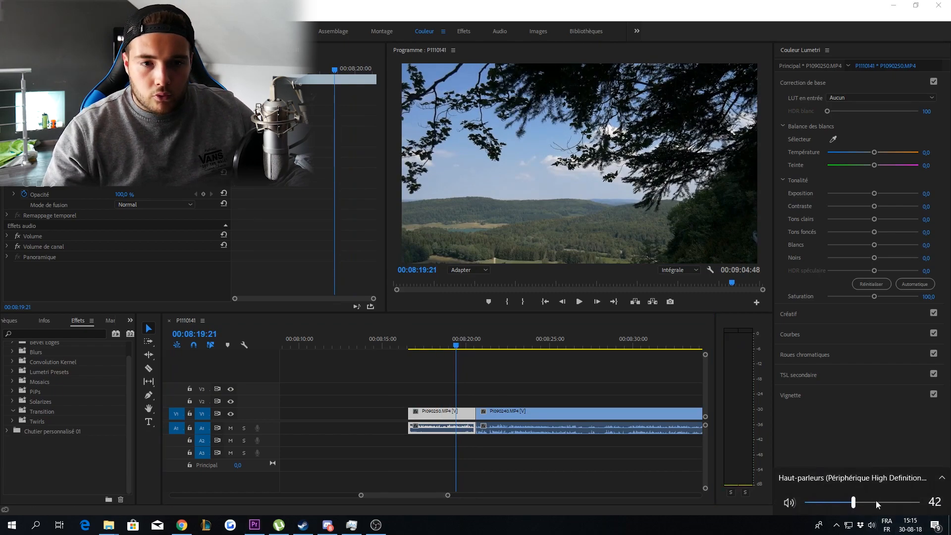
left_click_drag(876, 501, 771, 492)
left_click_drag(446, 342, 474, 343)
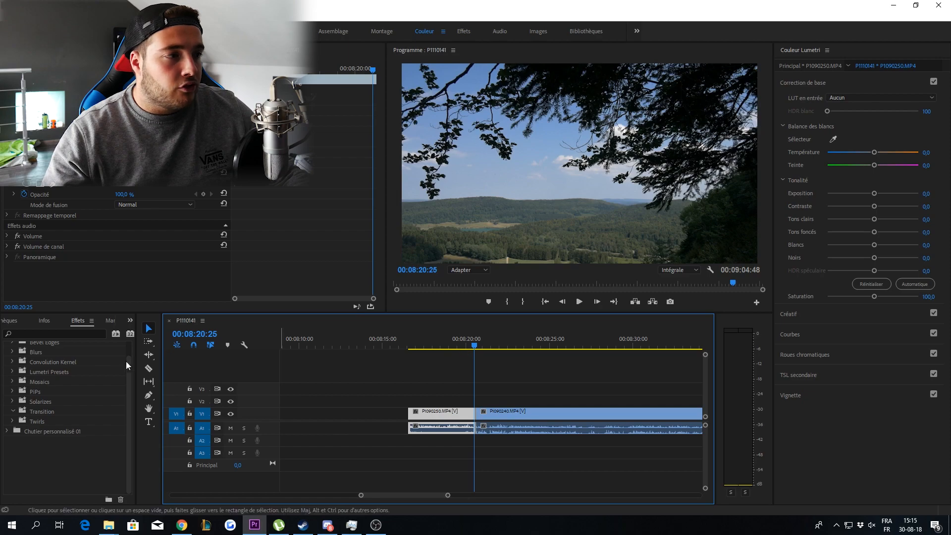
Import the Smooth Rotation LRY preset file into the effect presets
scroll(40, 405, "up", 3)
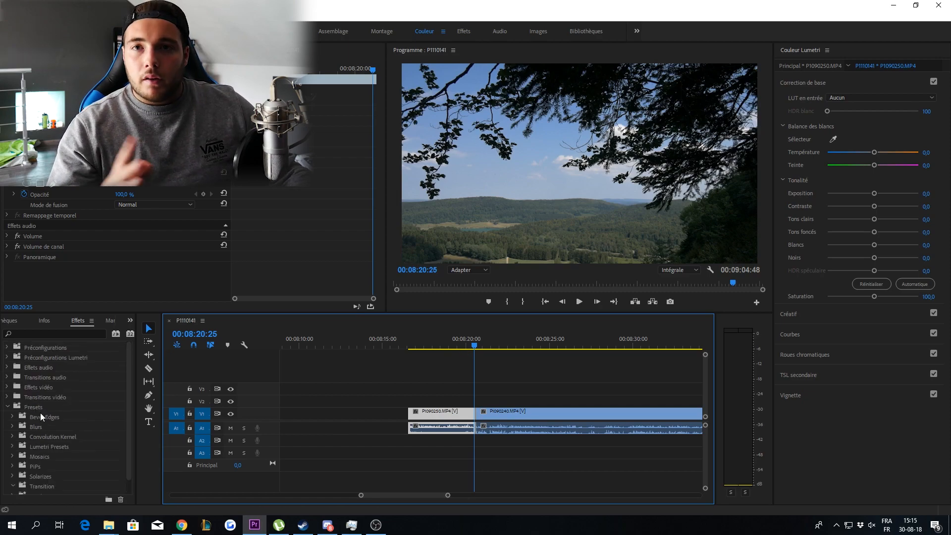
scroll(40, 412, "down", 1)
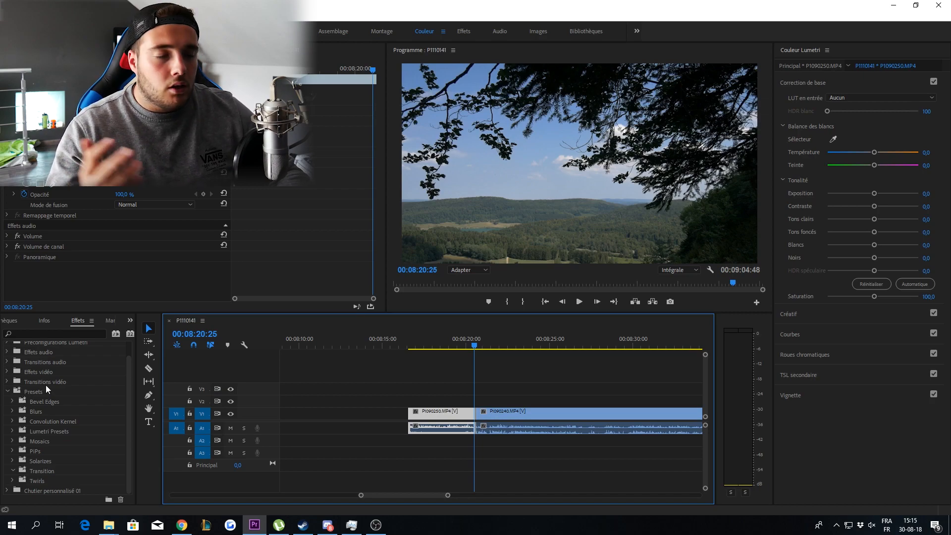
right_click(28, 394)
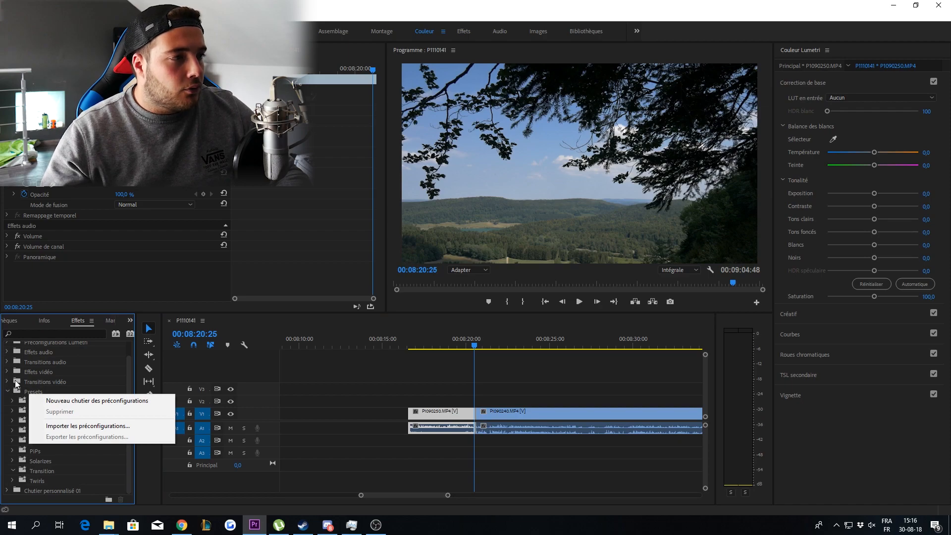
left_click(85, 429)
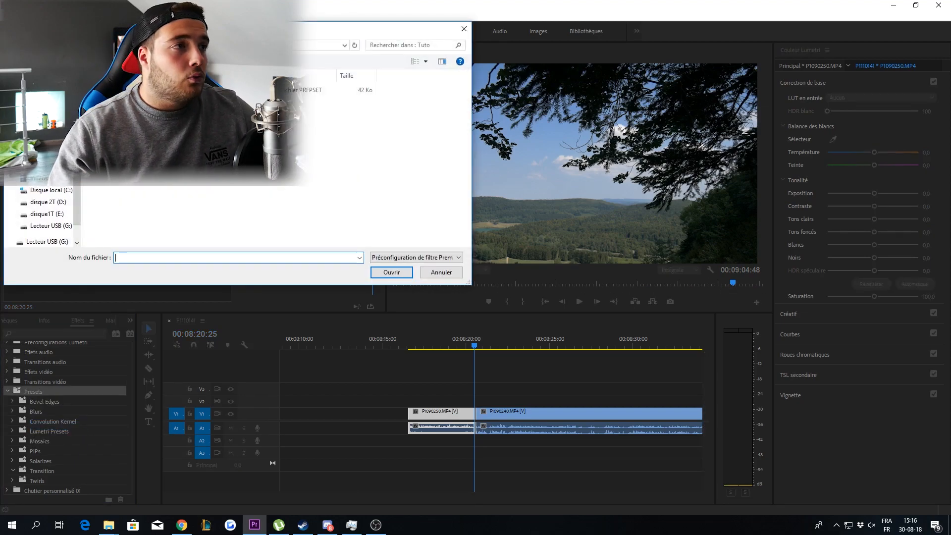
left_click(317, 91)
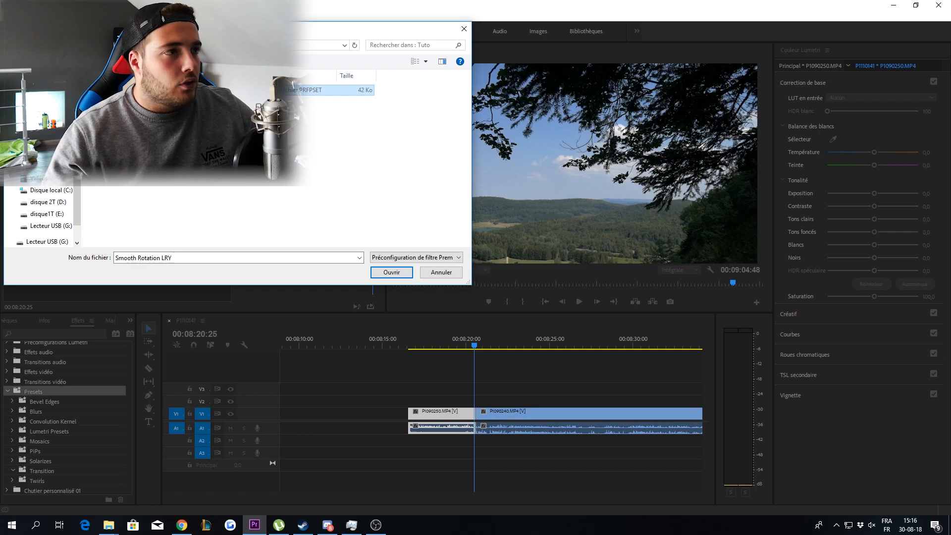
left_click(396, 270)
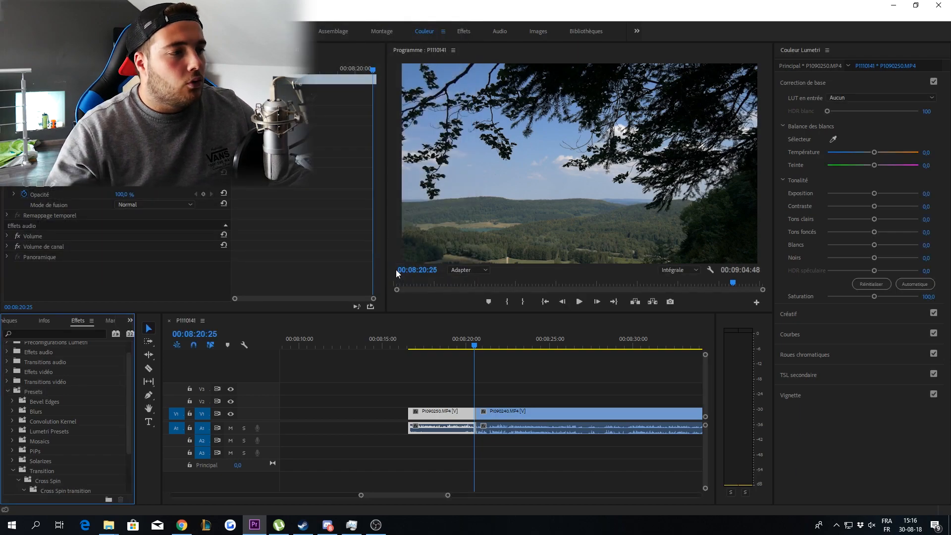
Locate the Cross Spin transition folder among the imported transition presets
scroll(111, 451, "down", 3)
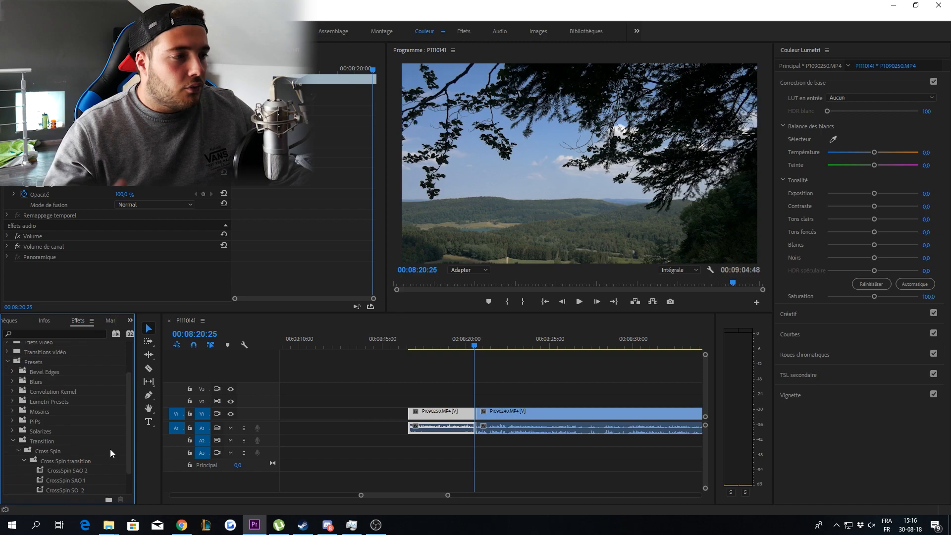
scroll(43, 439, "down", 2)
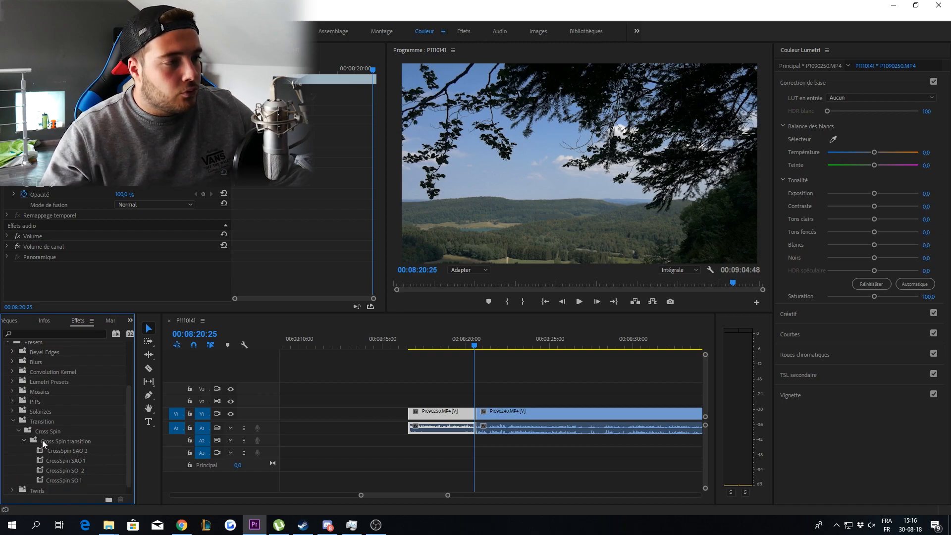
left_click(66, 445)
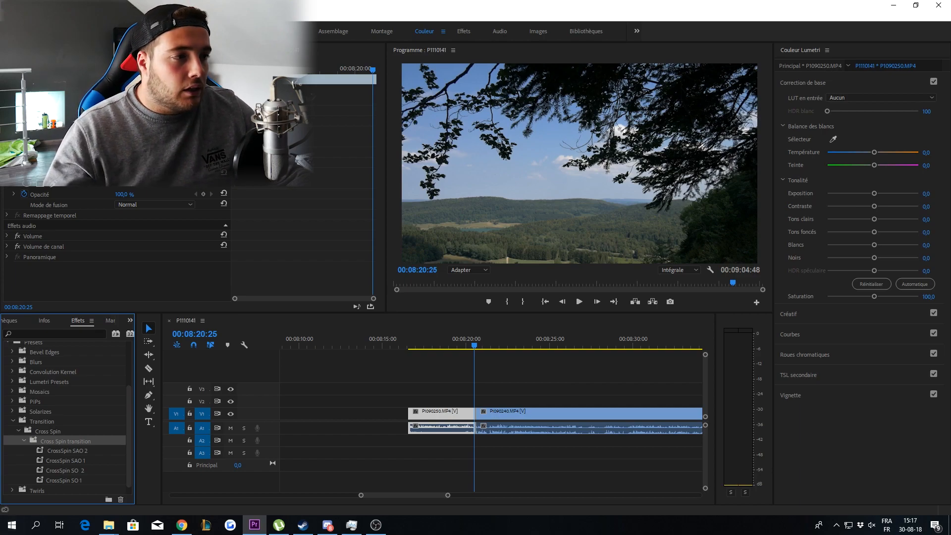
Choose the Razor tool and place the playhead exactly on the cut between P1090250.MP4 and P1090240.MP4, at 00:08:20:30
left_click(149, 368)
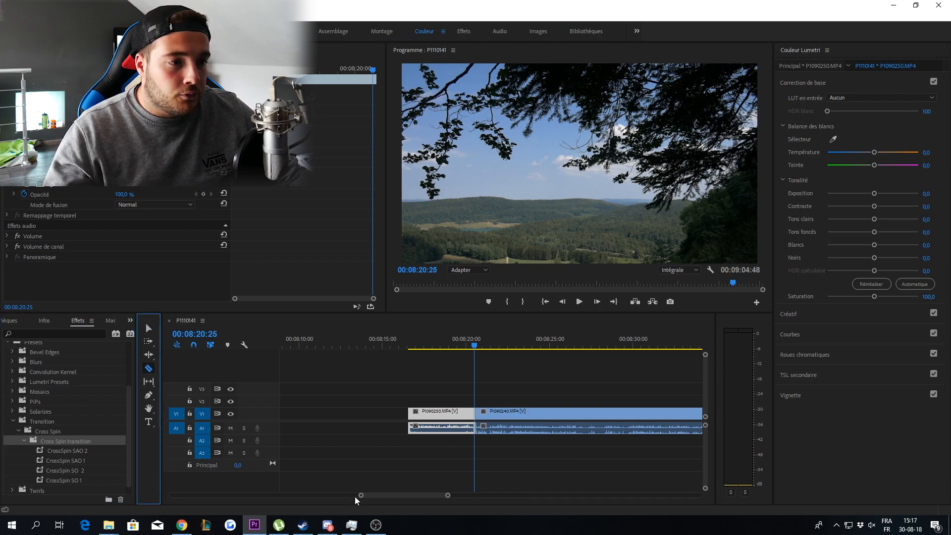
left_click_drag(361, 495, 377, 495)
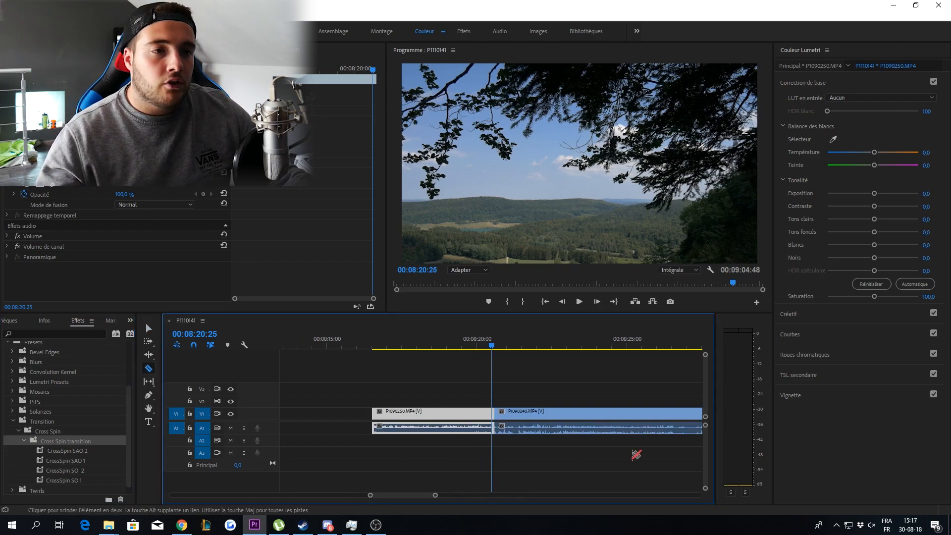
left_click_drag(510, 348, 494, 347)
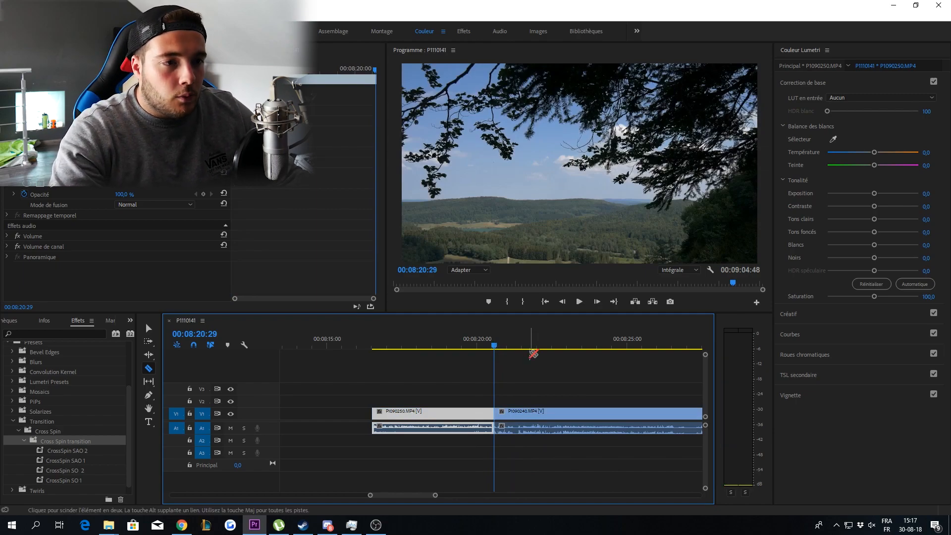
key("End")
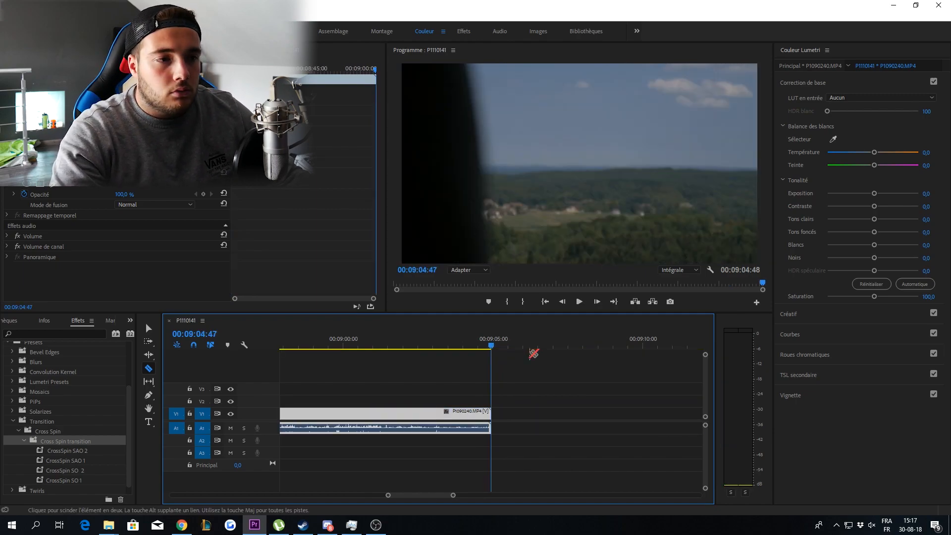
left_click_drag(410, 496, 390, 496)
left_click_drag(534, 347, 524, 348)
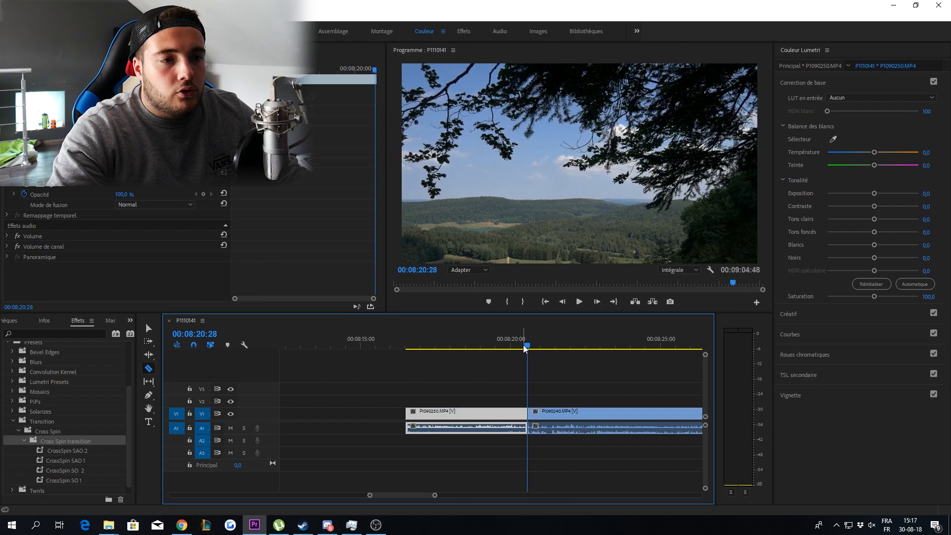
key("Right")
key("Right")
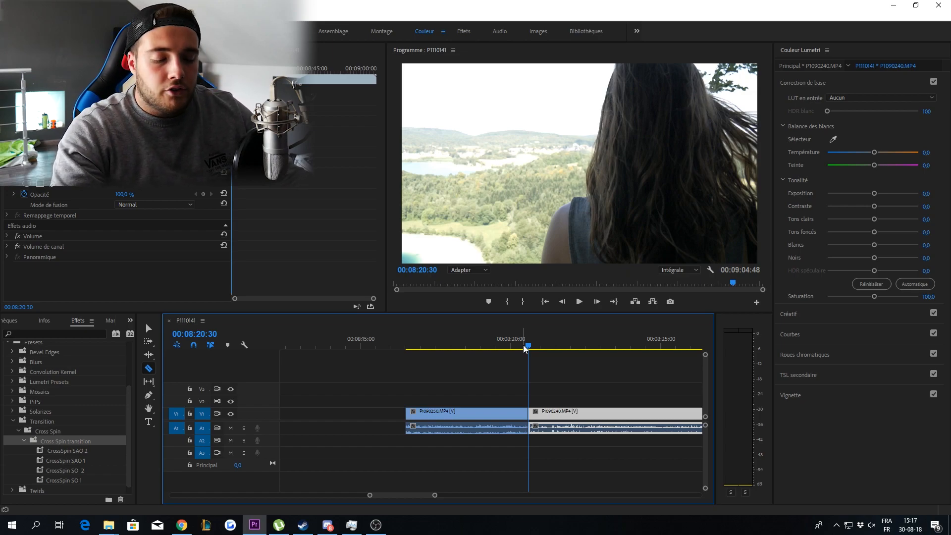
Split clip P1090250.MP4 20 frames before the cut, at 00:08:20:10
key("shift+Left")
key("shift+Left")
key("shift+Left")
key("shift+Left")
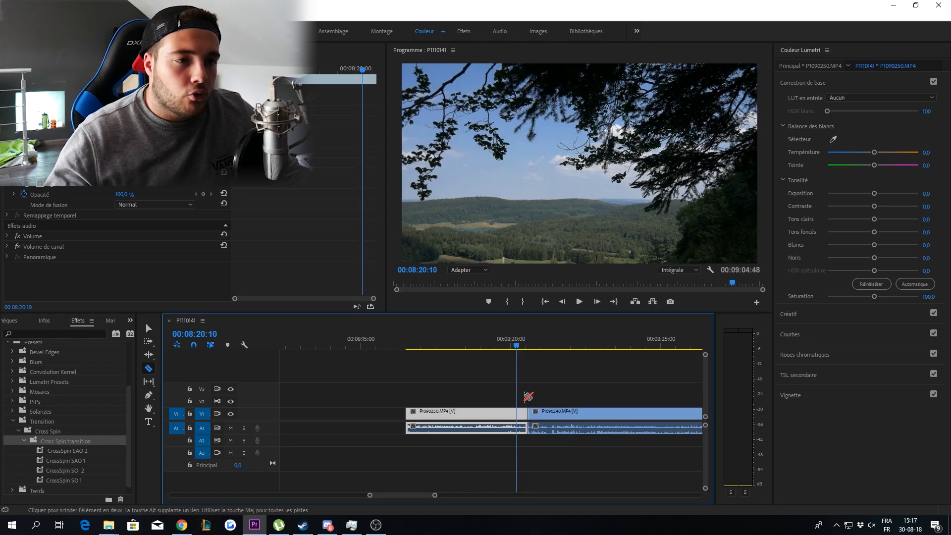
left_click(517, 412)
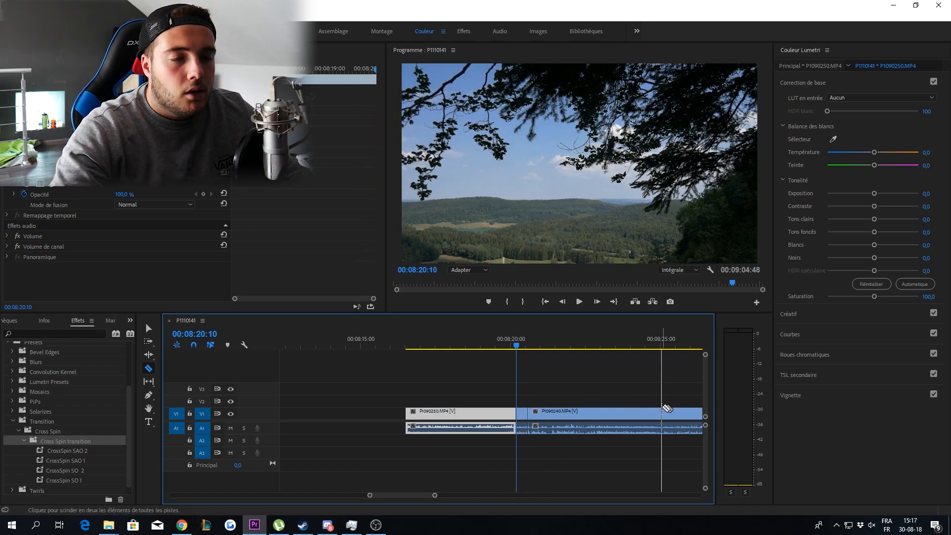
Split clip P1090240.MP4 20 frames after the cut, at 00:08:21:00
key("shift+Right")
key("shift+Right")
key("shift+Right")
key("shift+Right")
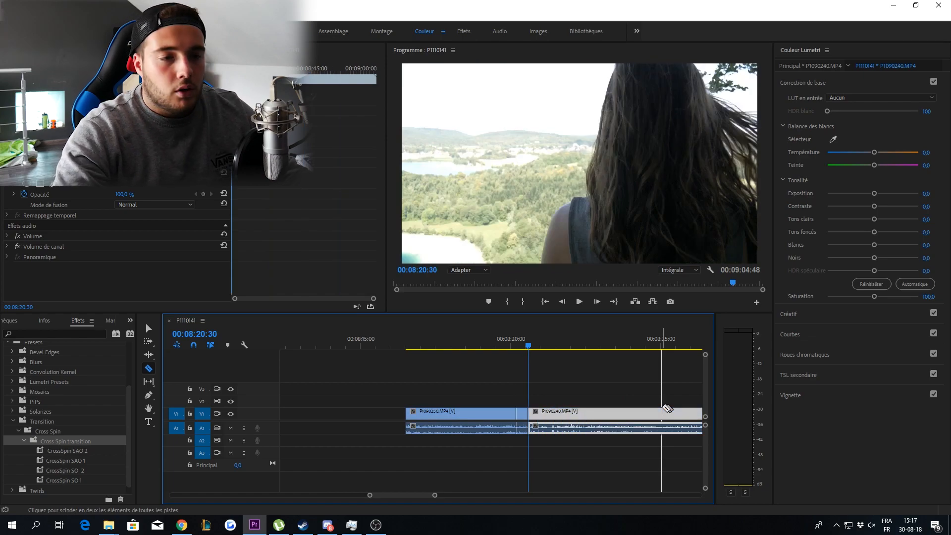
key("shift+Right")
key("shift+Right")
key("shift+Right")
key("shift+Right")
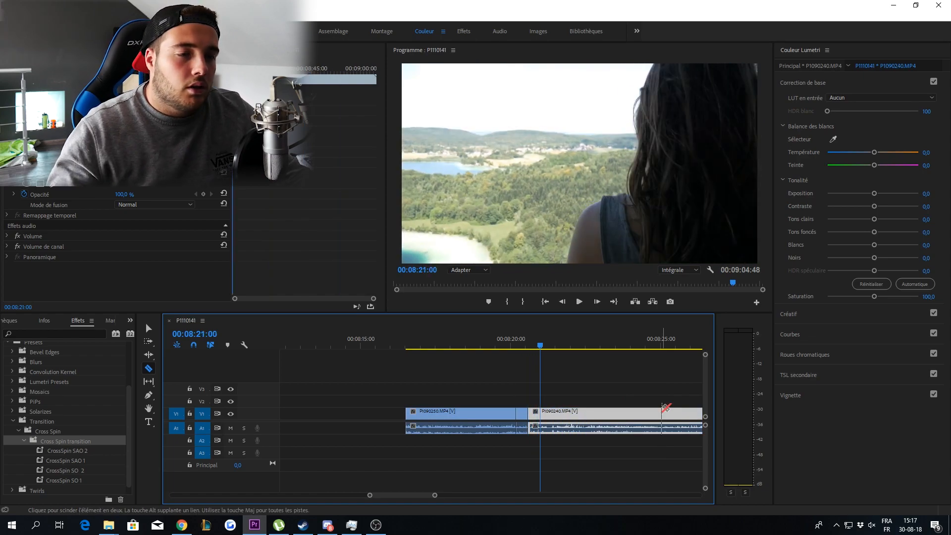
left_click(540, 412)
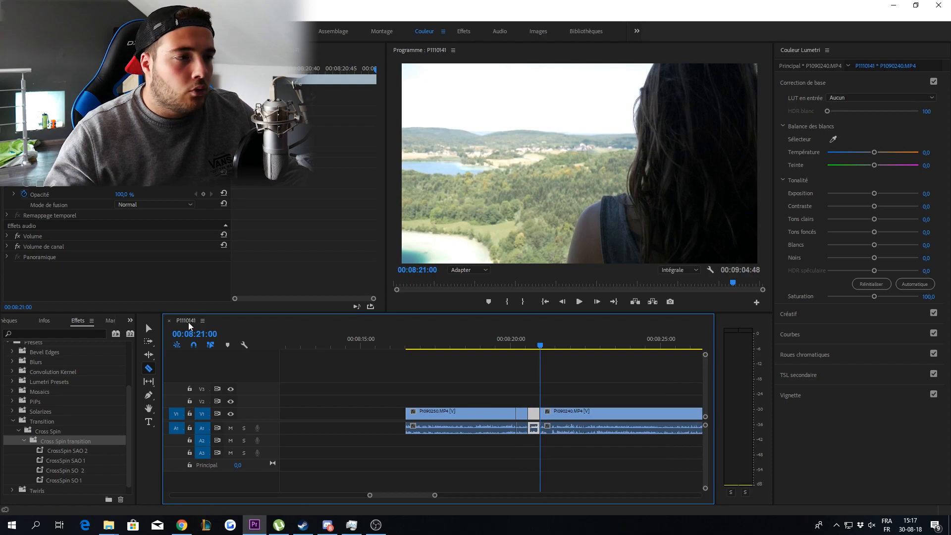
Apply the CrossSpin SO 1 preset to the short segment before the cut and CrossSpin SO 2 to the one after it
left_click(148, 328)
left_click(533, 429)
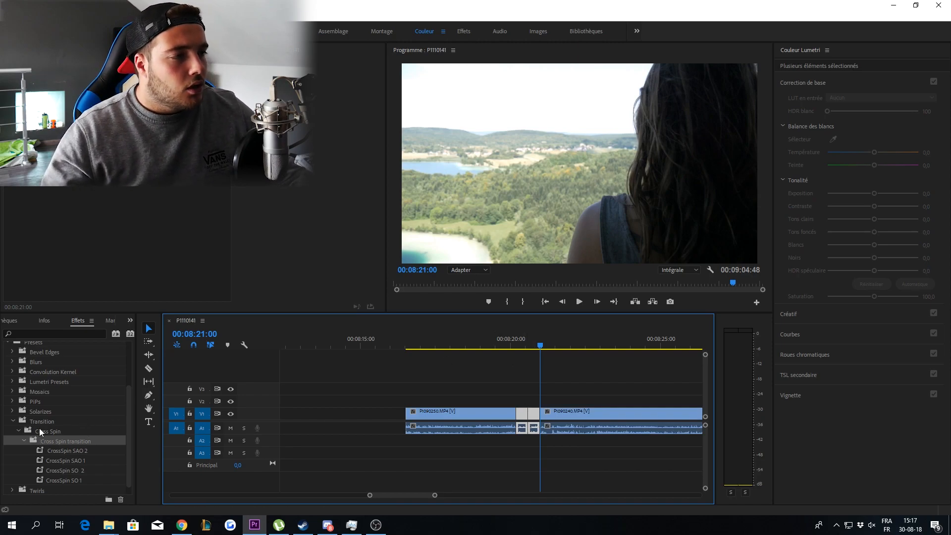
left_click(76, 469)
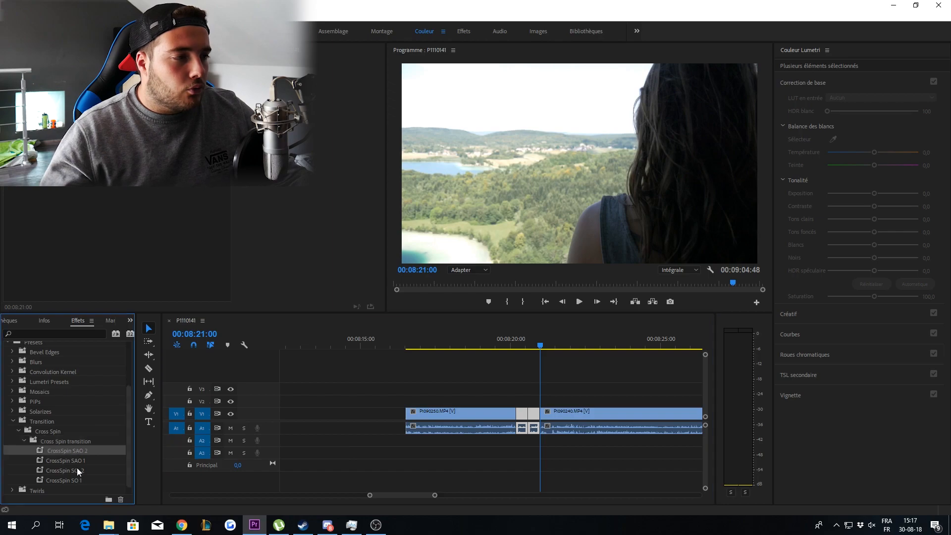
left_click(73, 479)
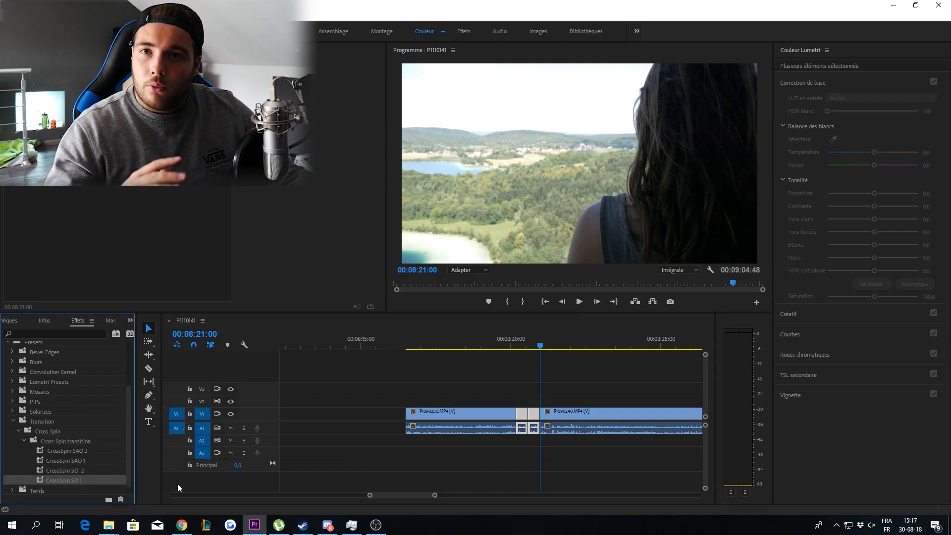
left_click_drag(65, 480, 558, 414)
left_click(438, 426)
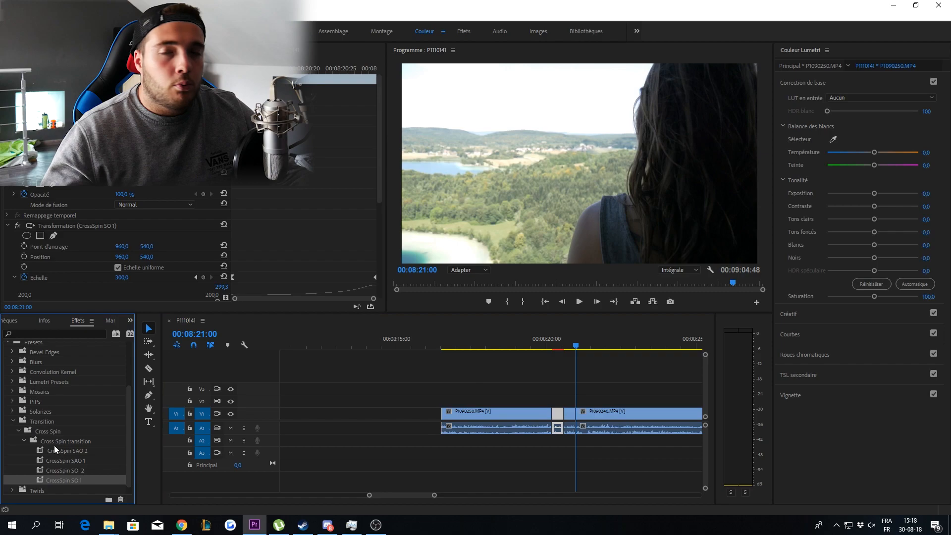
left_click_drag(65, 470, 558, 413)
Scrub through the two transition segments and render their preview
left_click(560, 346)
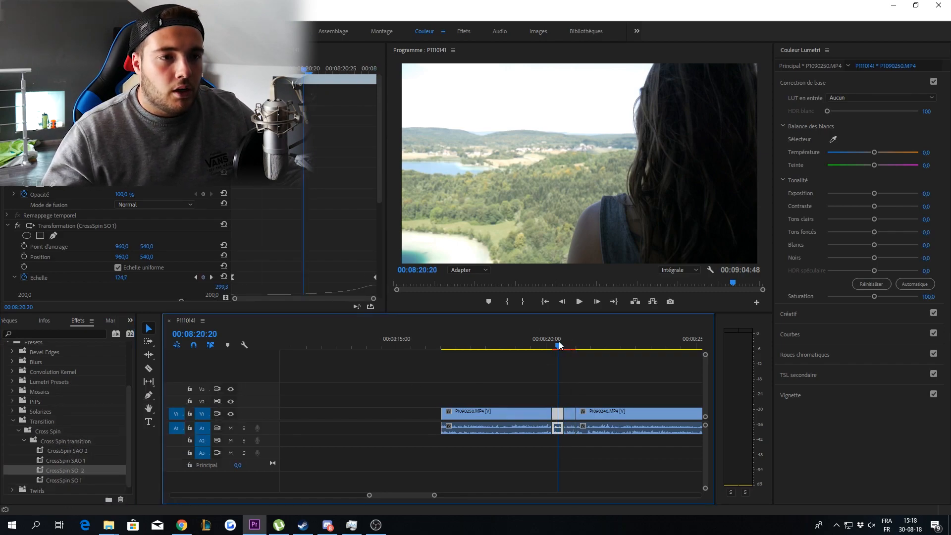
mouse_move(560, 346)
left_mouse_down()
mouse_move(549, 346)
mouse_move(570, 347)
left_mouse_up()
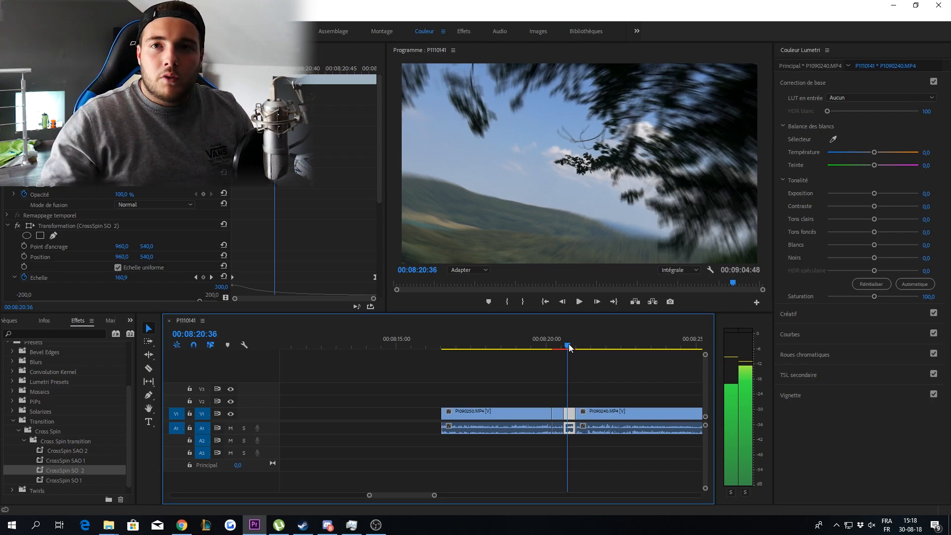
key("Return")
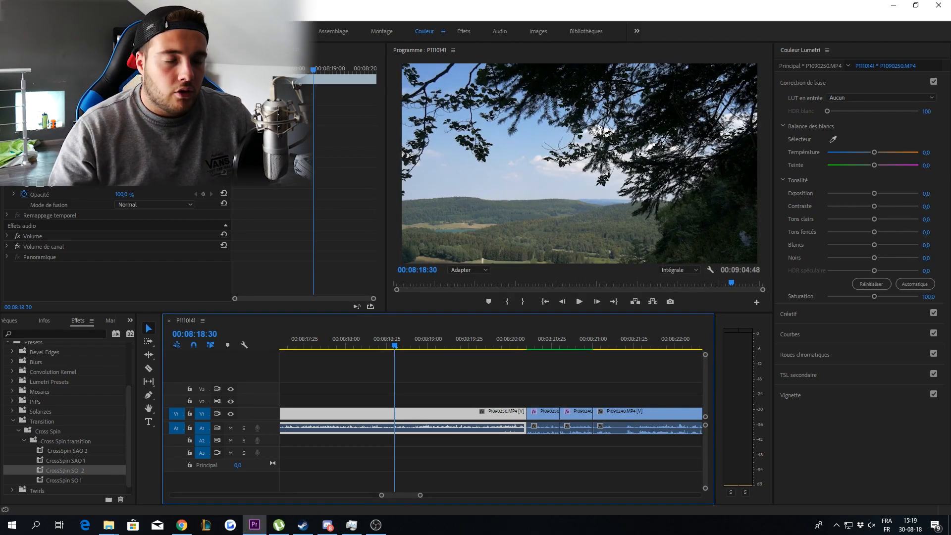
Play back the rendered spin transition from 00:08:19:39, just before the first transition segment
left_click(471, 342)
left_click_drag(471, 340, 491, 341)
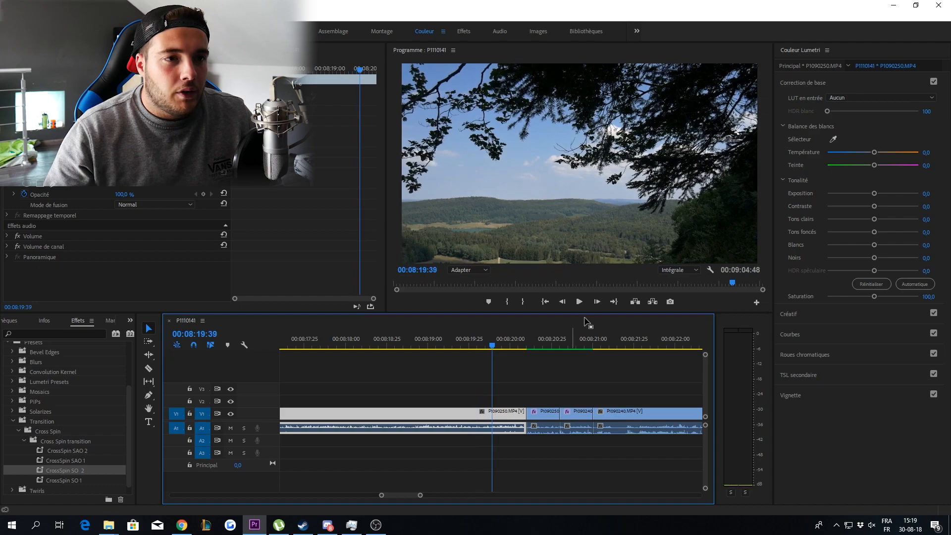
left_click(580, 301)
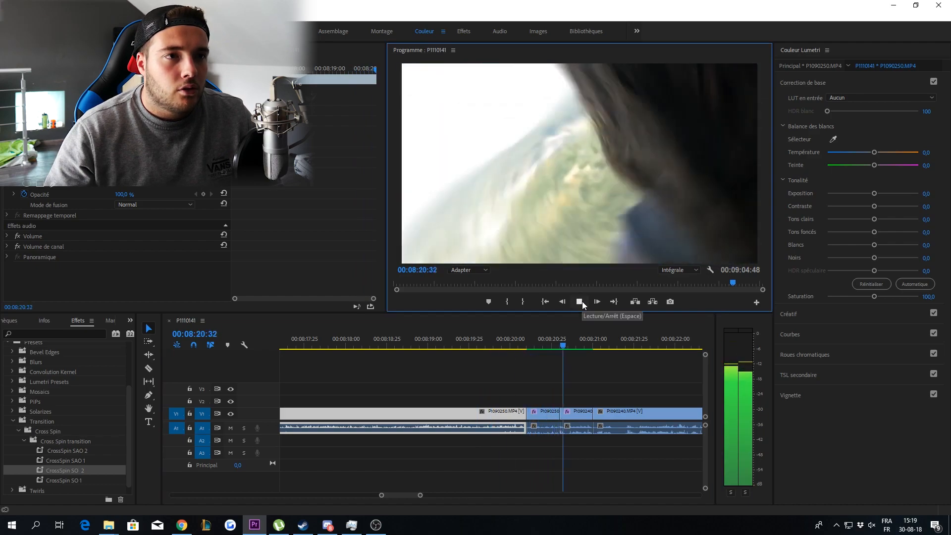
left_click(582, 302)
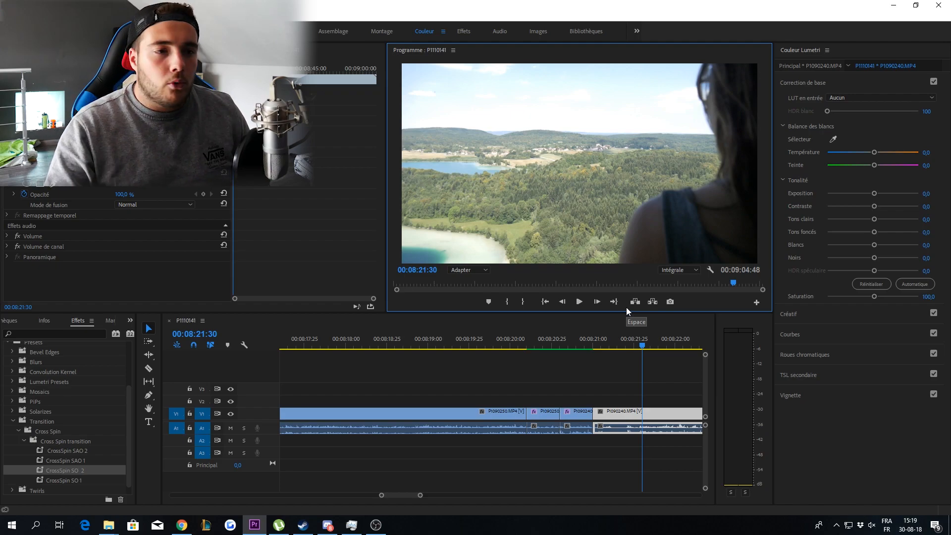
left_click(542, 338)
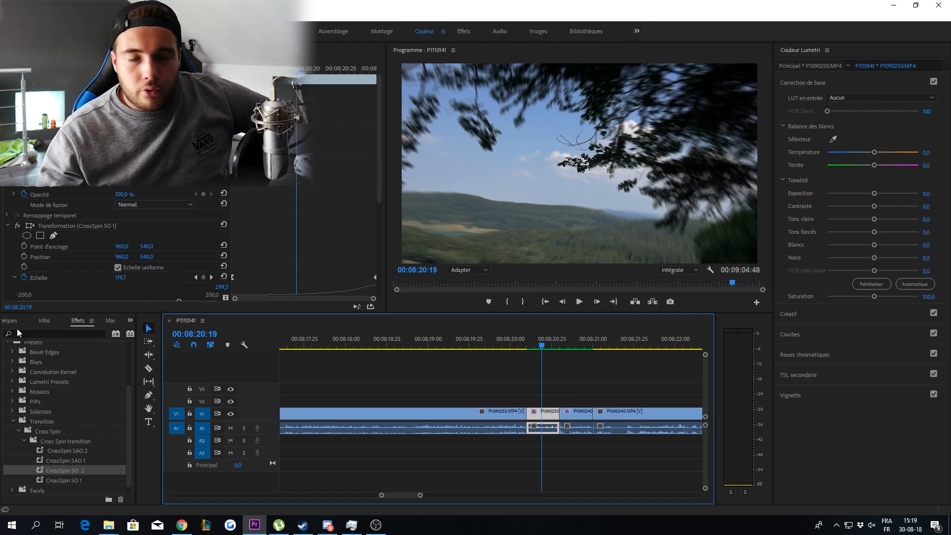
Create an adjustment layer in the project with the default settings
left_click(130, 320)
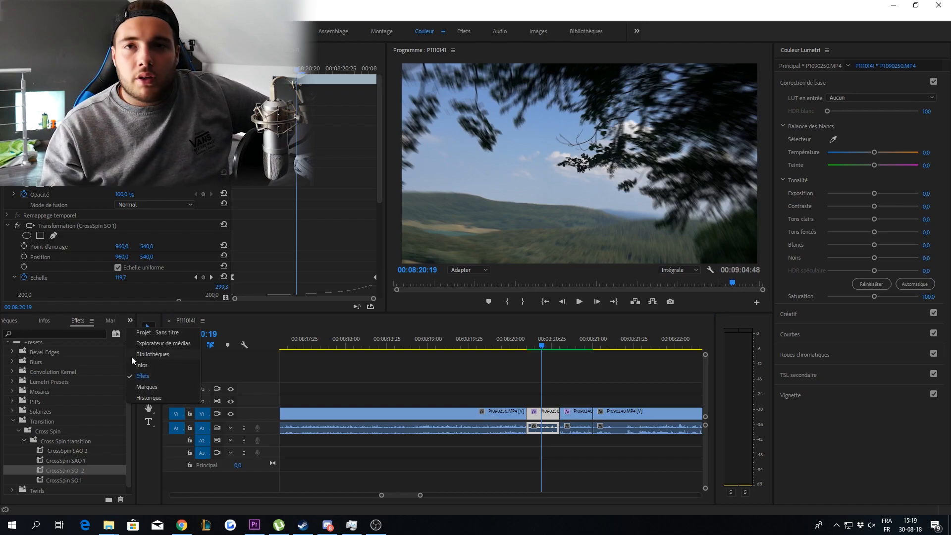
left_click(166, 333)
right_click(59, 473)
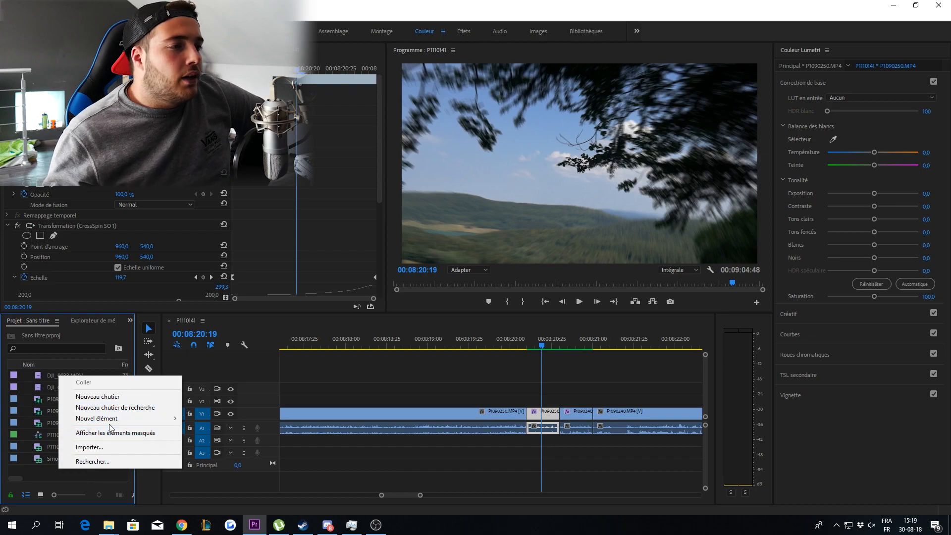
mouse_move(114, 418)
left_click(218, 451)
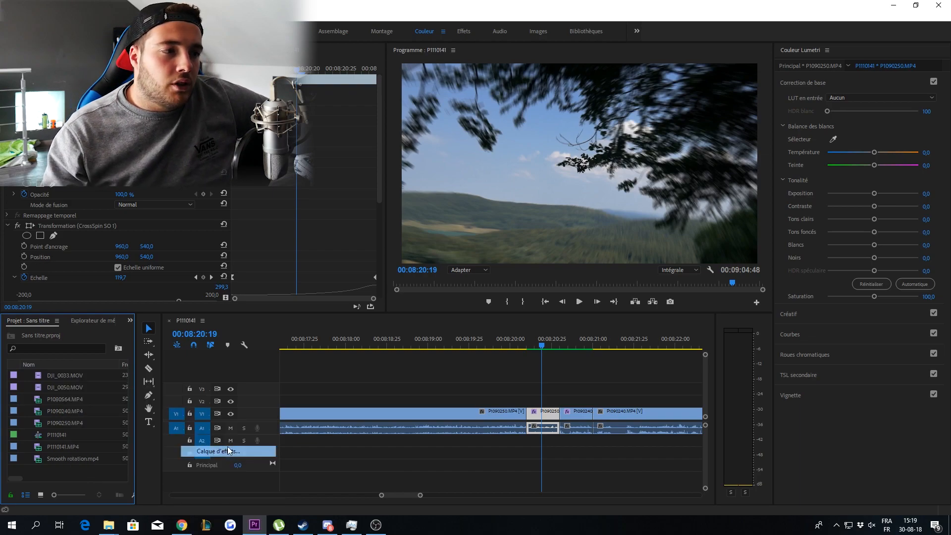
key("Return")
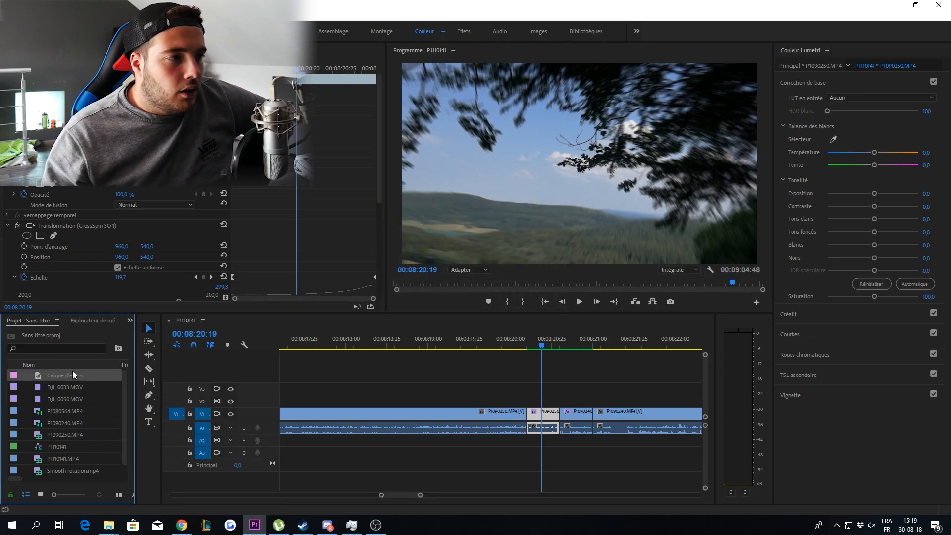
Place an adjustment layer on V2 above each transition segment, trimming the first one to its segment's length
left_click_drag(74, 375, 426, 399)
mouse_move(523, 392)
left_mouse_down()
mouse_move(569, 398)
mouse_move(465, 404)
mouse_move(382, 389)
mouse_move(477, 390)
mouse_move(384, 391)
mouse_move(544, 408)
mouse_move(522, 405)
left_mouse_up()
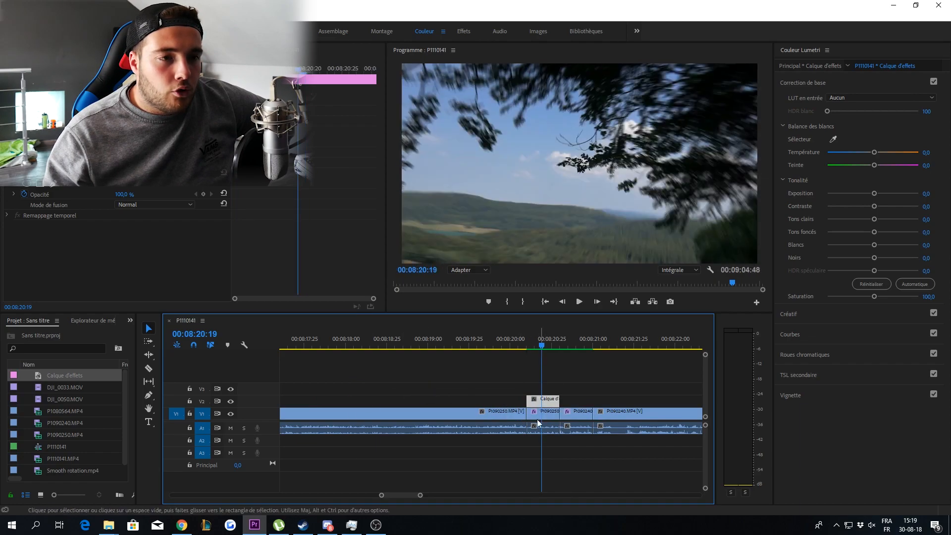
left_click_drag(78, 377, 574, 406)
left_click(595, 401)
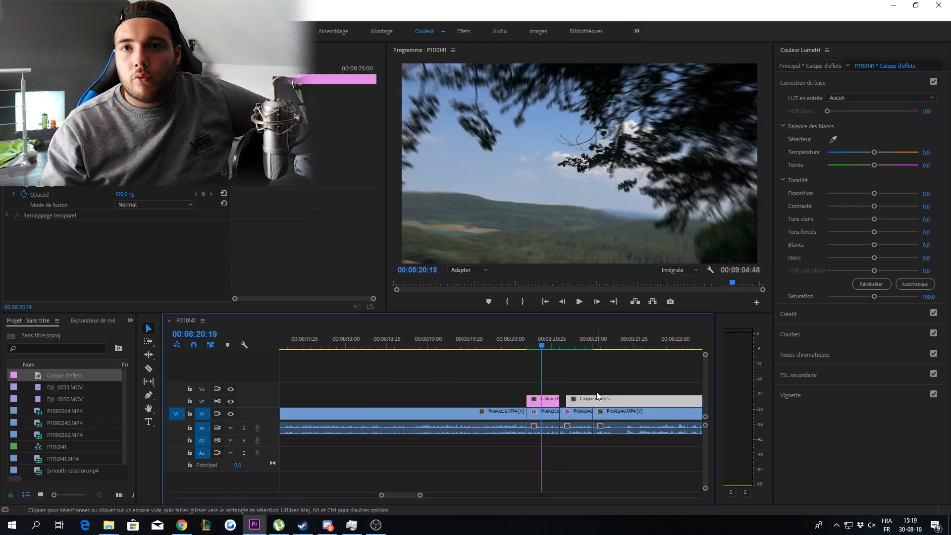